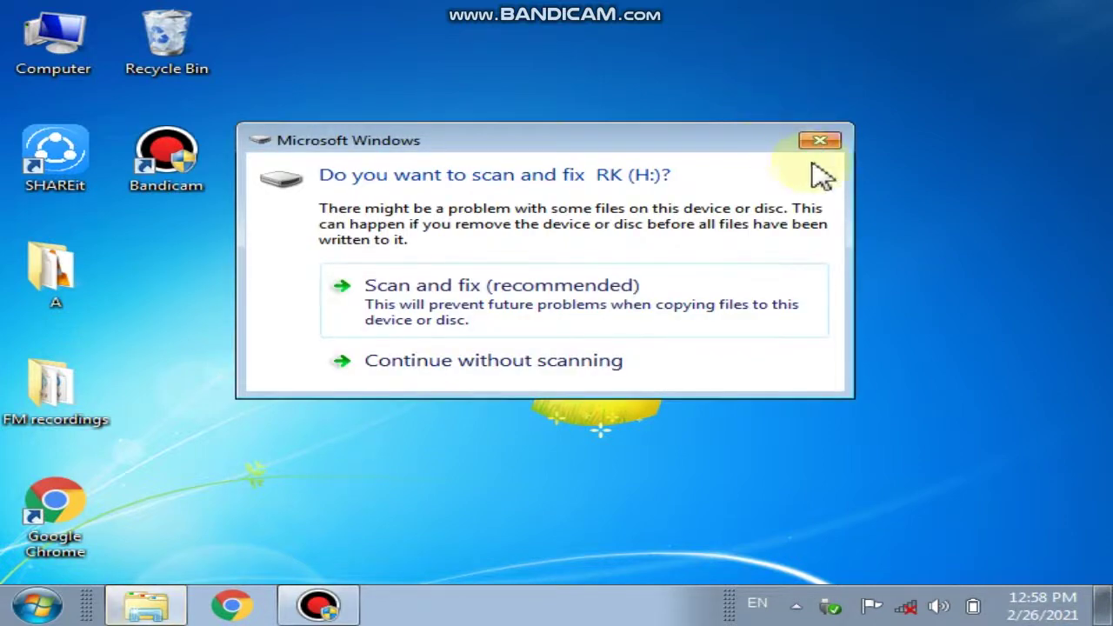
Dismiss the scan-and-fix and AutoPlay prompts for the removable drive, and select RK (H:) in Computer
{"action": "left_click", "coordinate": [825, 140]}
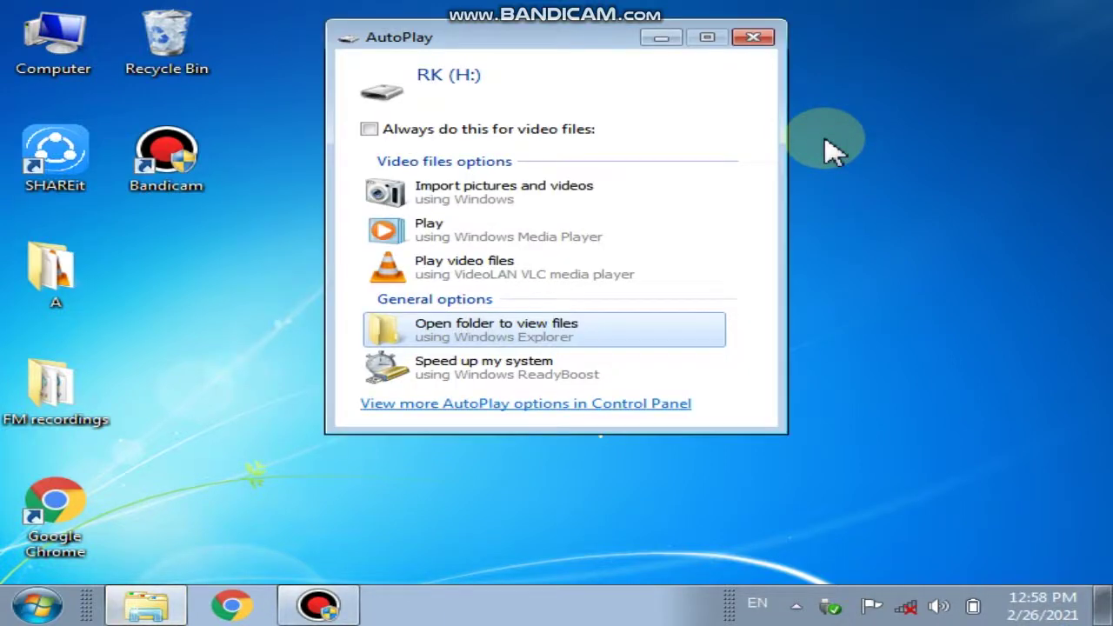
{"action": "left_click", "coordinate": [753, 38]}
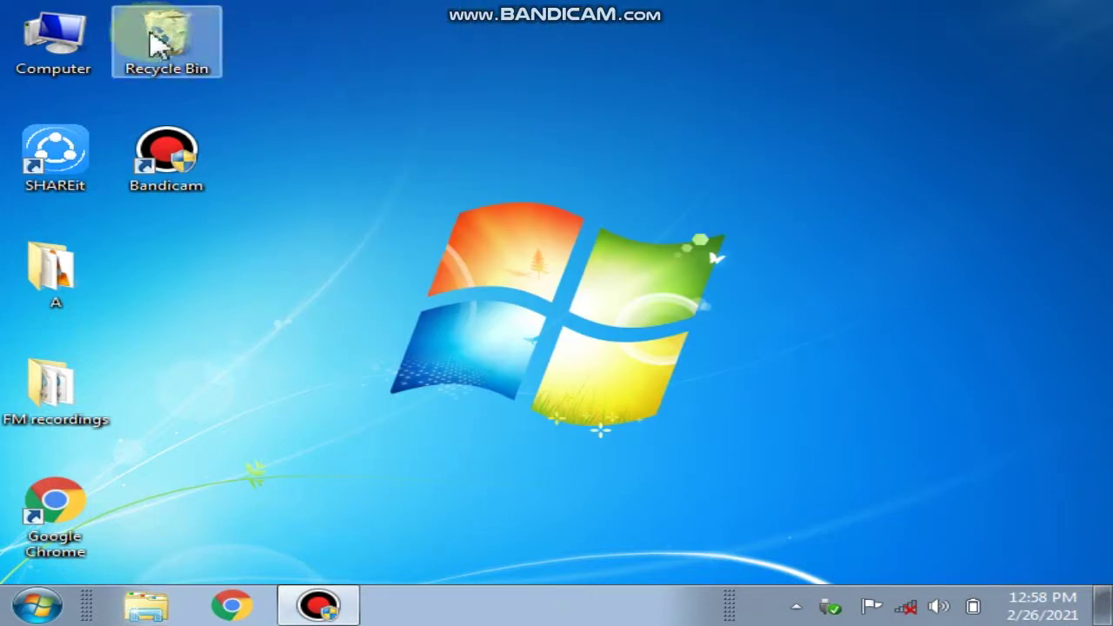
{"action": "double_click", "coordinate": [91, 50]}
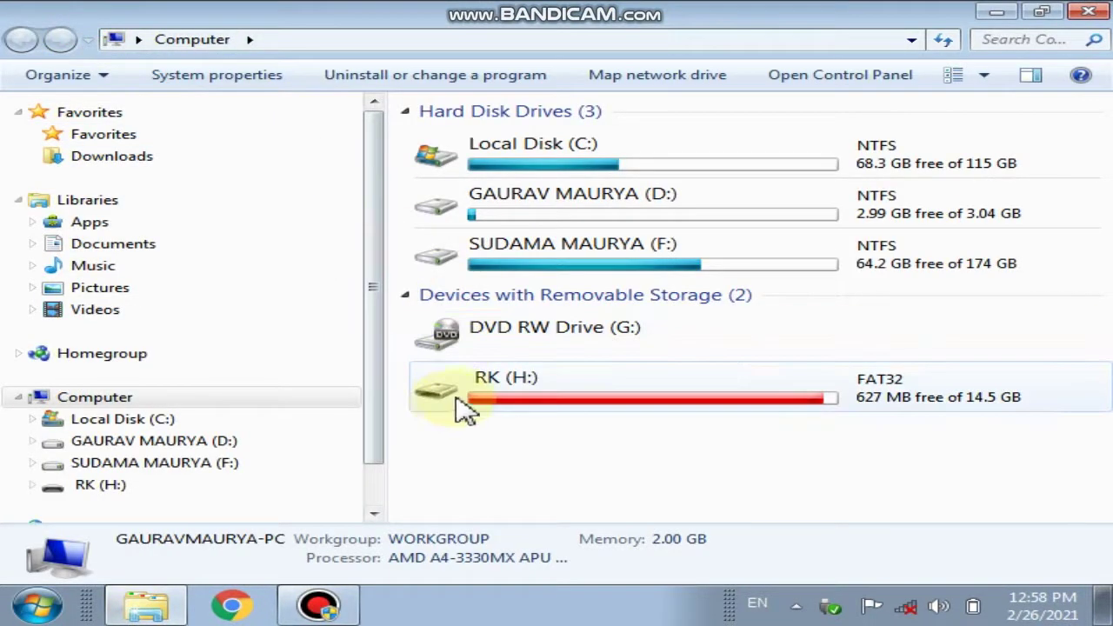
{"action": "left_click", "coordinate": [477, 393]}
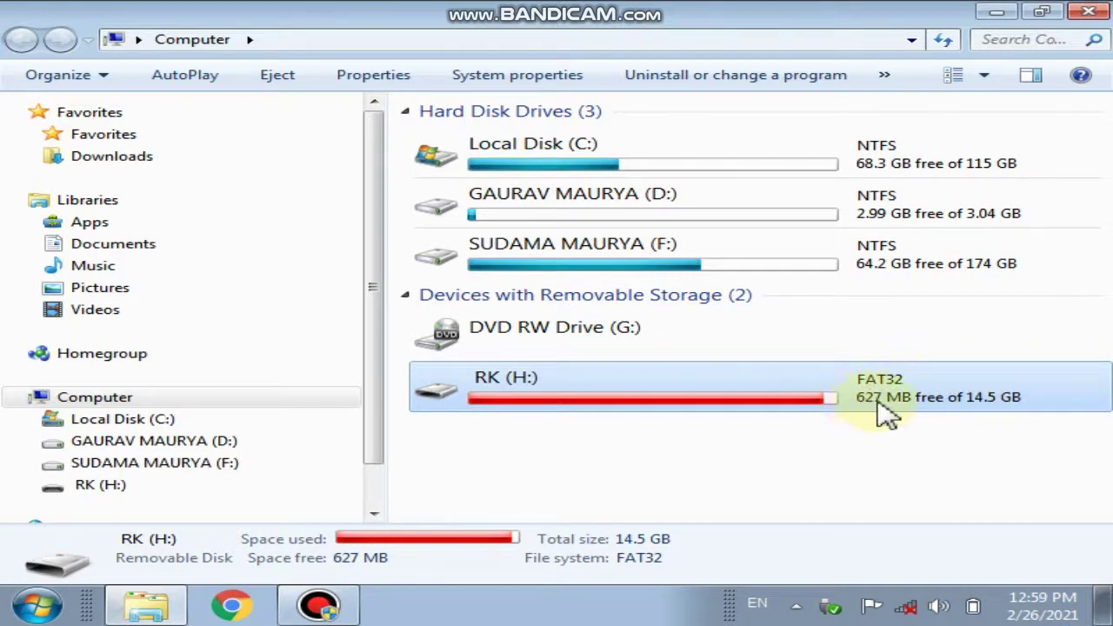
{"action": "double_click", "coordinate": [613, 270]}
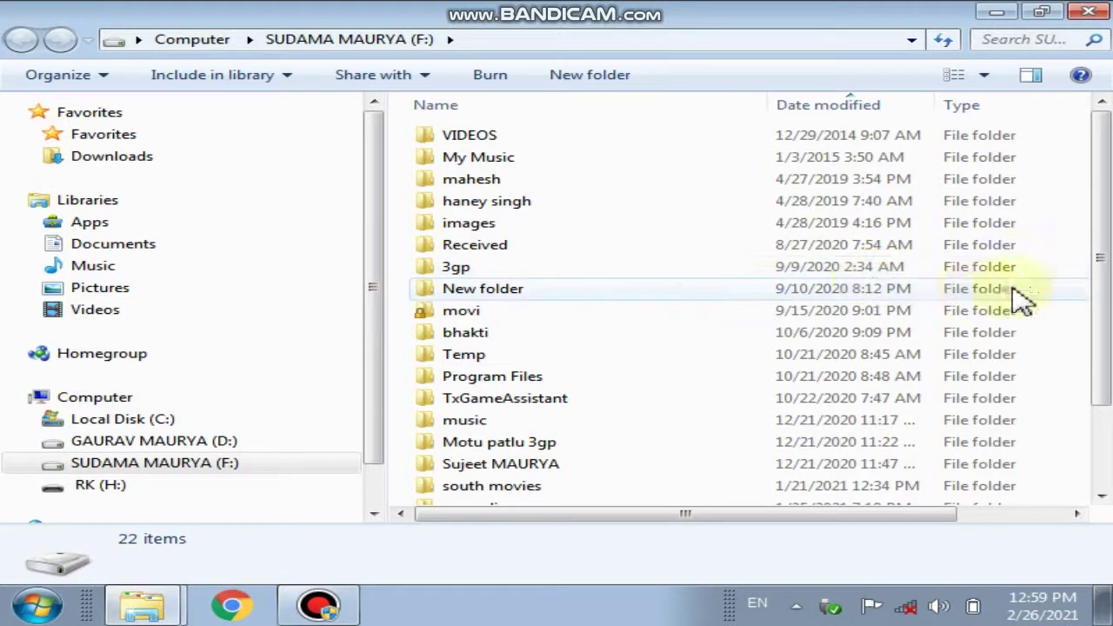
{"action": "left_click_drag", "start_coordinate": [1103, 271], "coordinate": [1096, 372]}
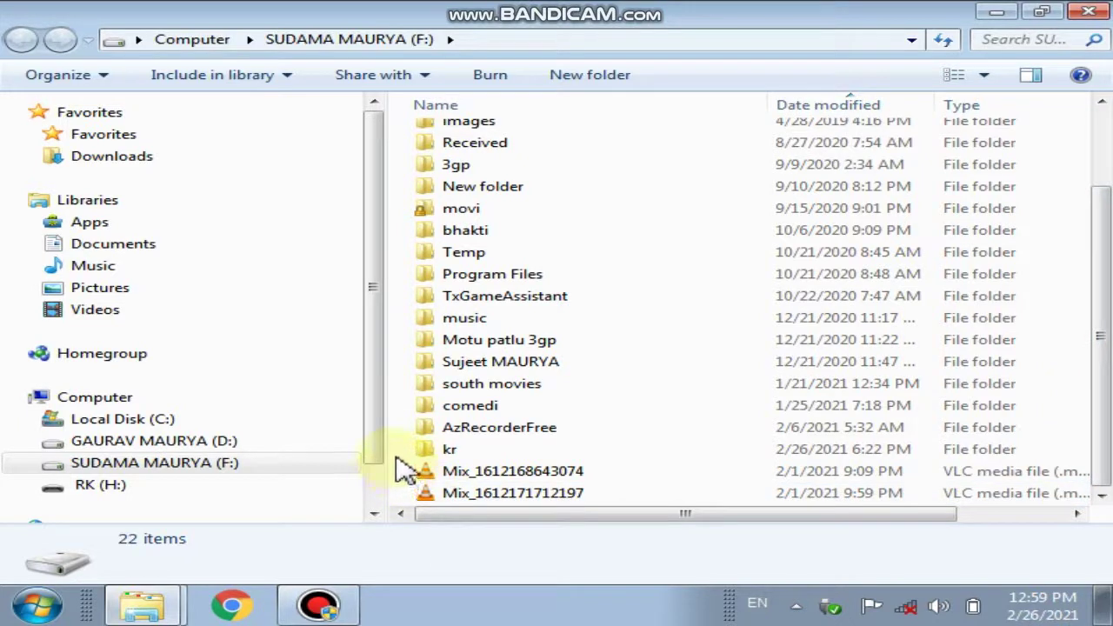
{"action": "left_click_drag", "start_coordinate": [398, 463], "coordinate": [470, 513]}
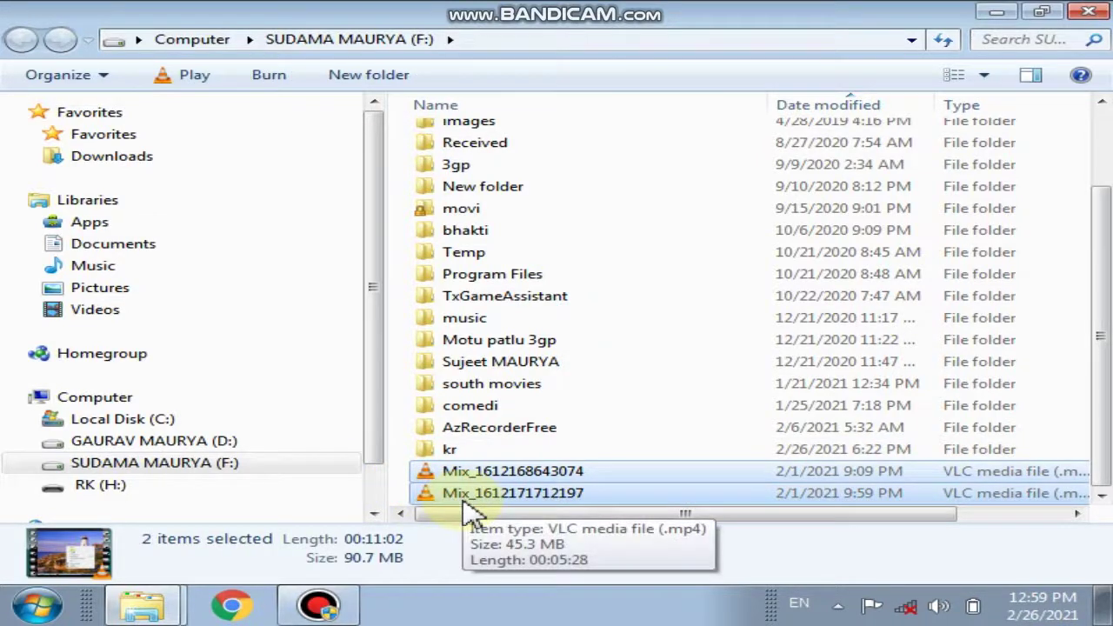
{"action": "right_click", "coordinate": [466, 507]}
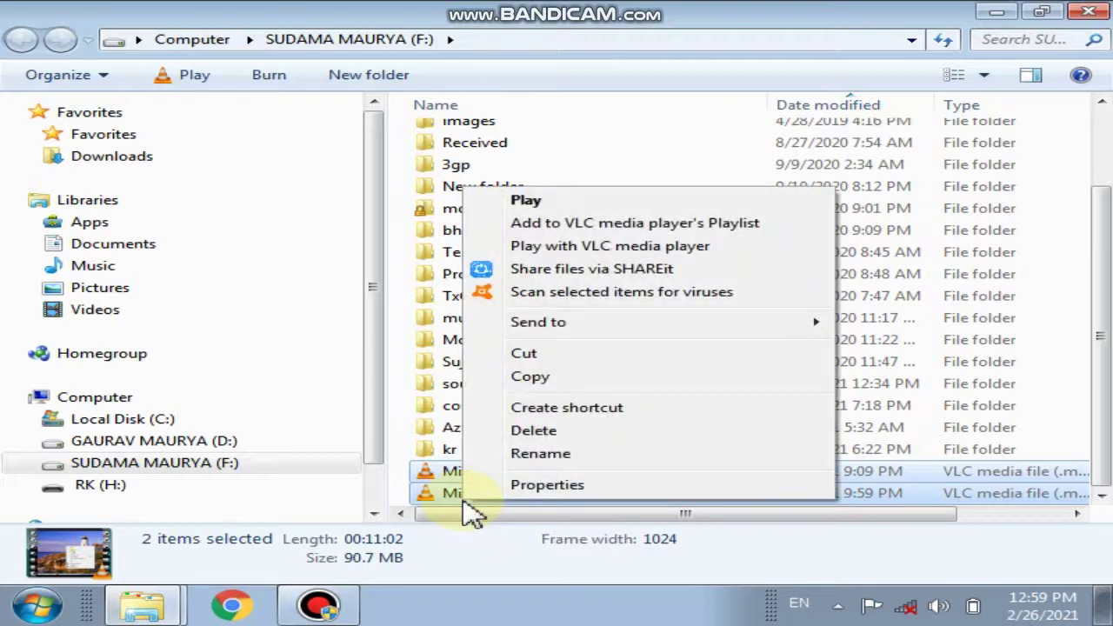
{"action": "left_click", "coordinate": [552, 382]}
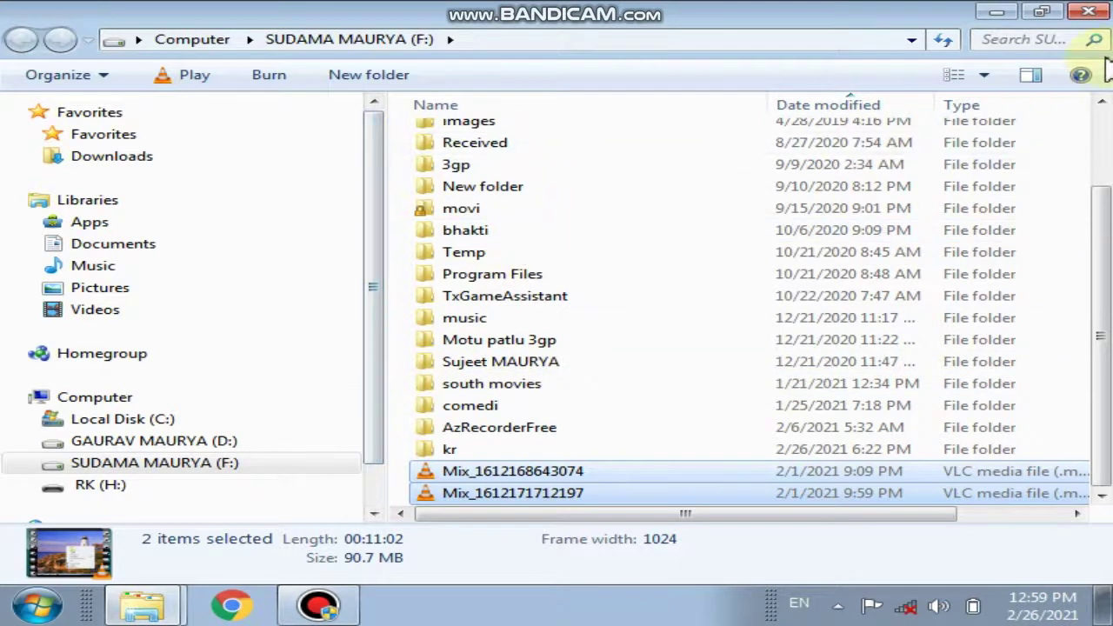
Create a folder with the default name New folder in the root of the RK (H:) drive
{"action": "key", "text": "alt+Up"}
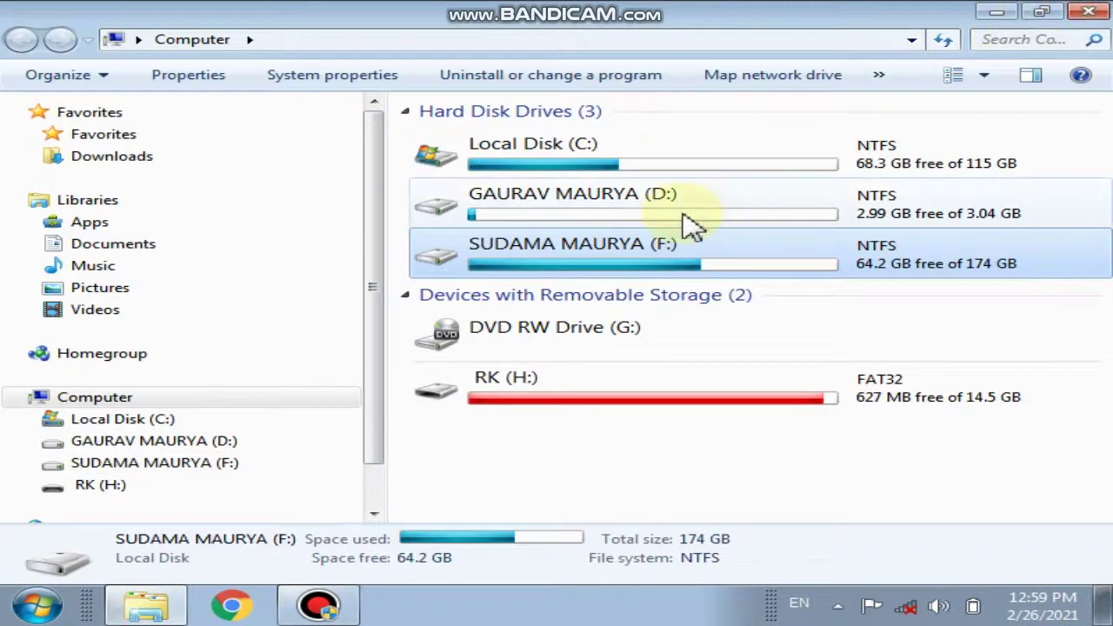
{"action": "left_click", "coordinate": [476, 391]}
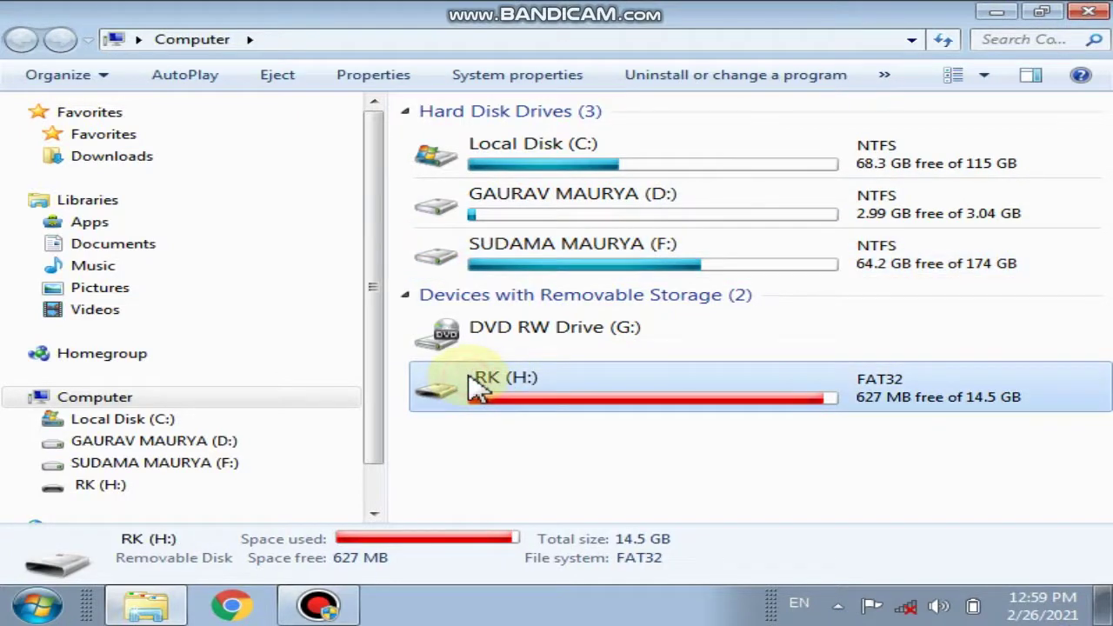
{"action": "left_click", "coordinate": [472, 375]}
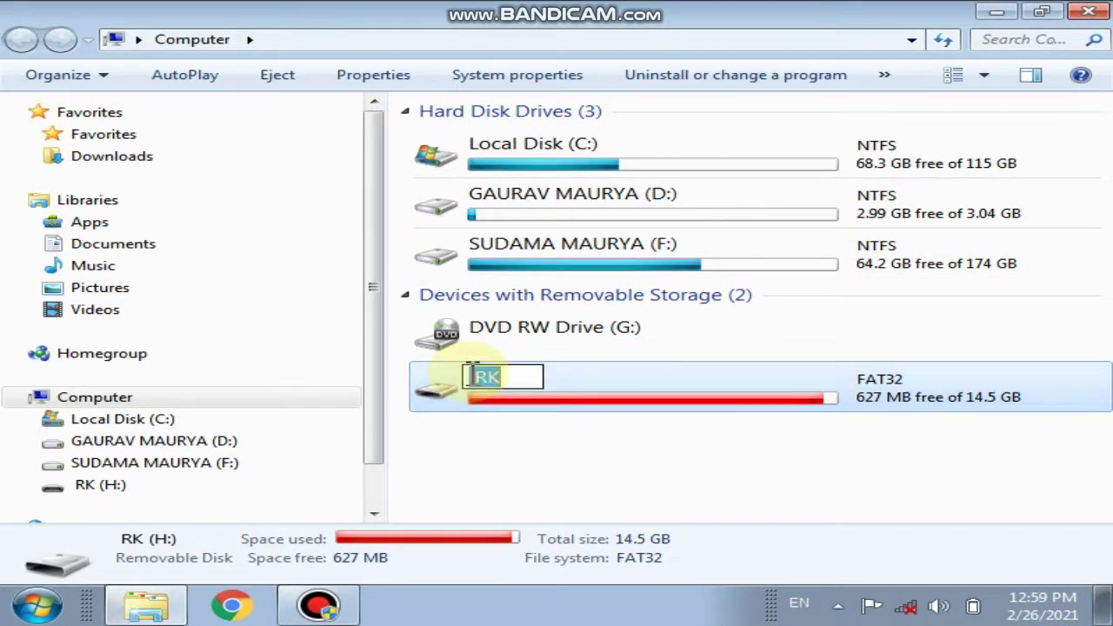
{"action": "double_click", "coordinate": [566, 392]}
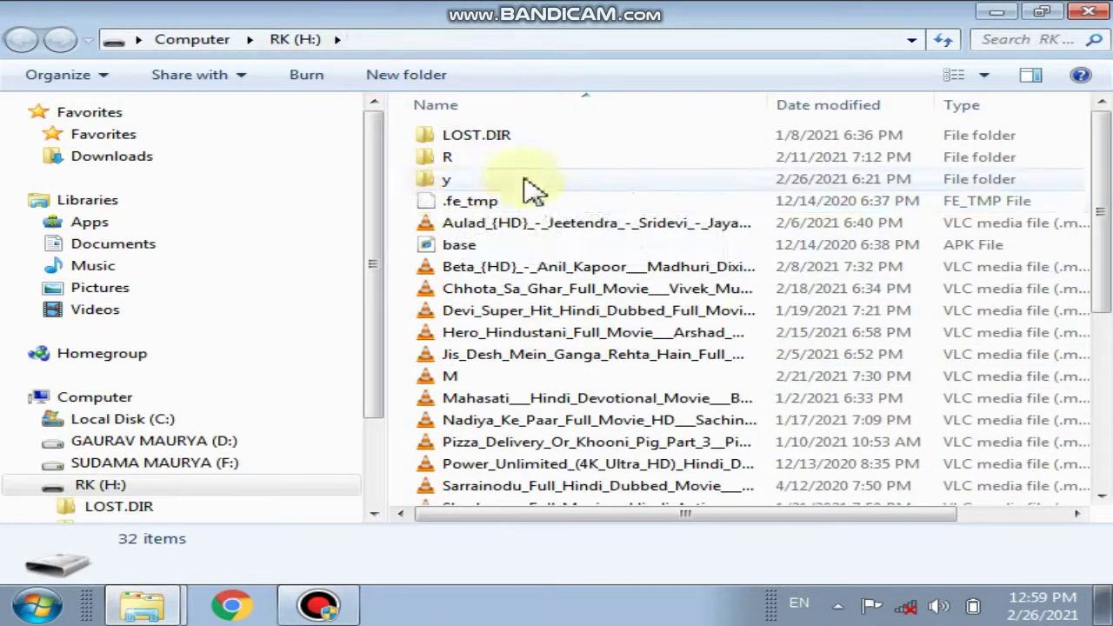
{"action": "right_click", "coordinate": [403, 245]}
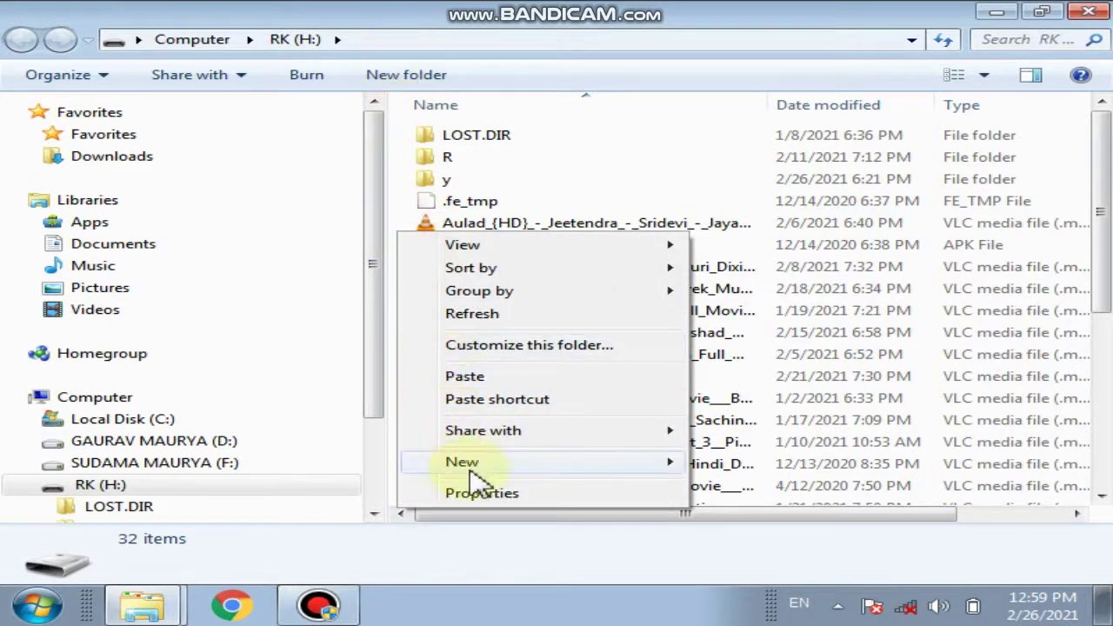
{"action": "mouse_move", "coordinate": [484, 465]}
{"action": "left_click", "coordinate": [750, 273]}
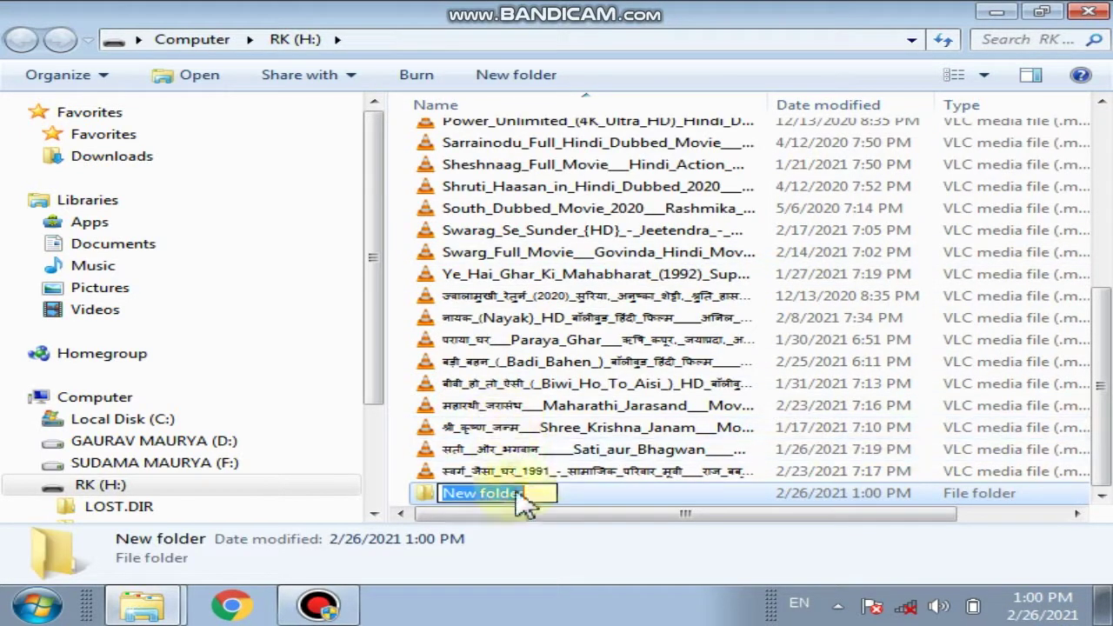
{"action": "left_click", "coordinate": [574, 494]}
Paste the two copied Mix videos into New folder on the RK (H:) drive
{"action": "right_click", "coordinate": [574, 494]}
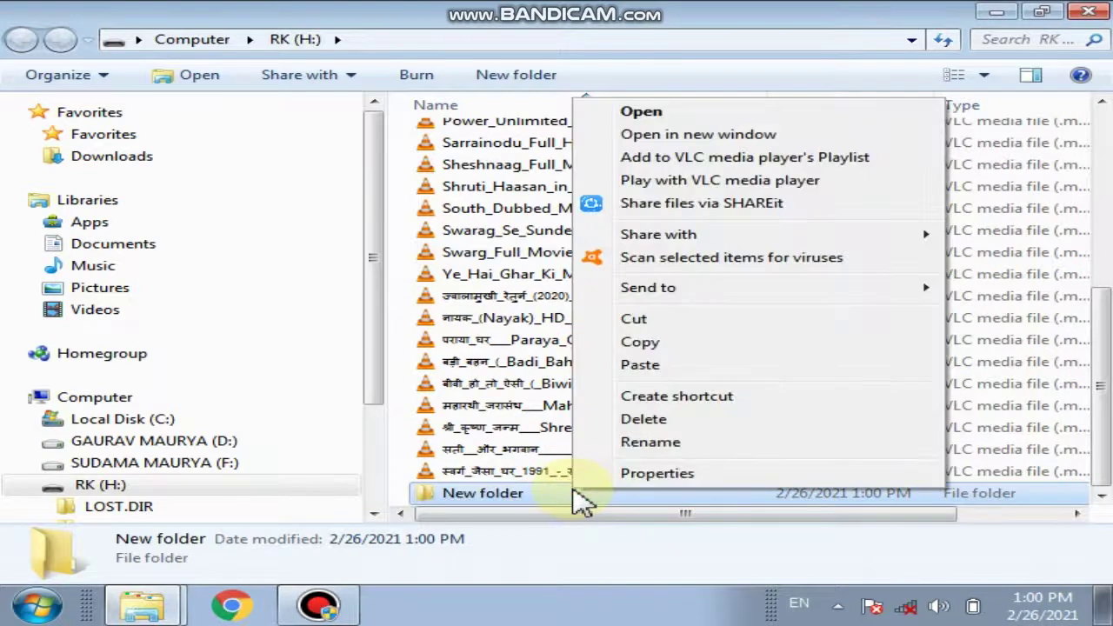
{"action": "left_click", "coordinate": [663, 112]}
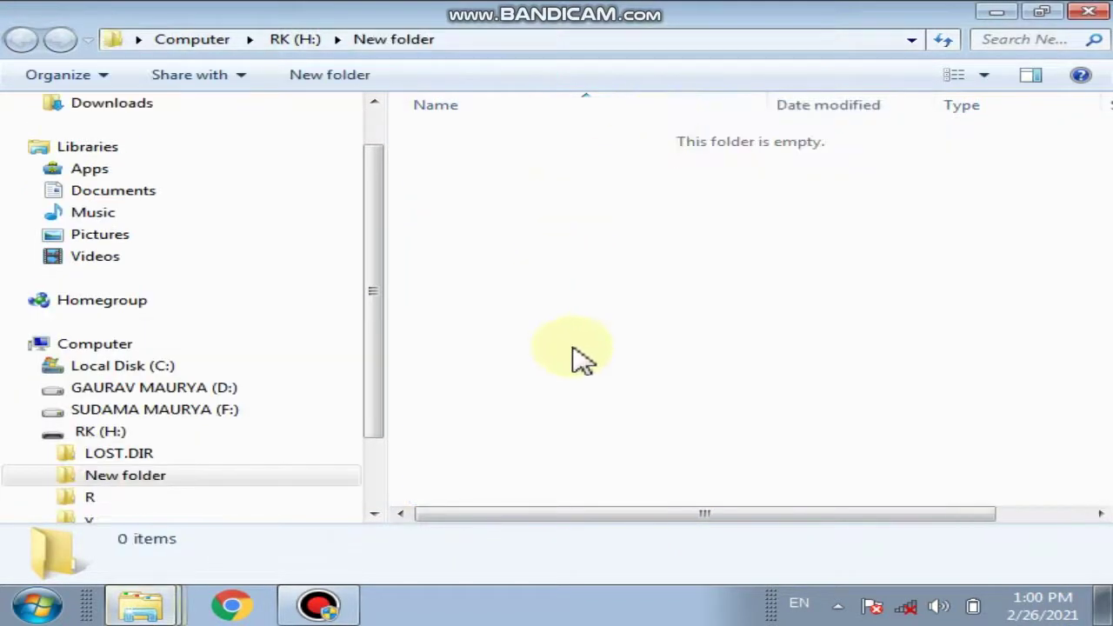
{"action": "right_click", "coordinate": [579, 358]}
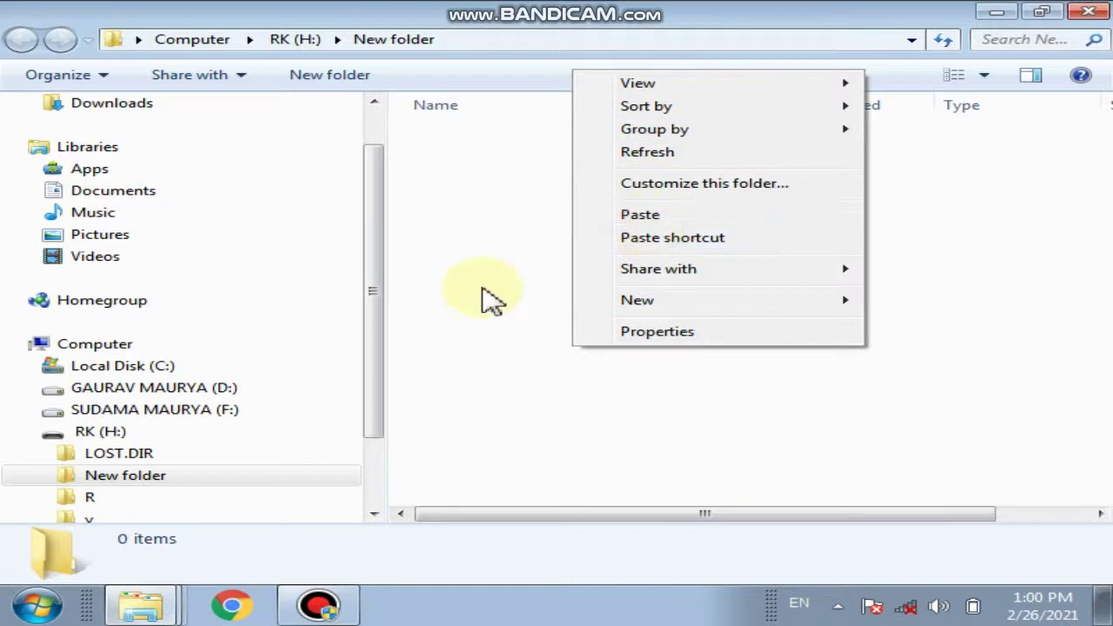
{"action": "left_click", "coordinate": [653, 220]}
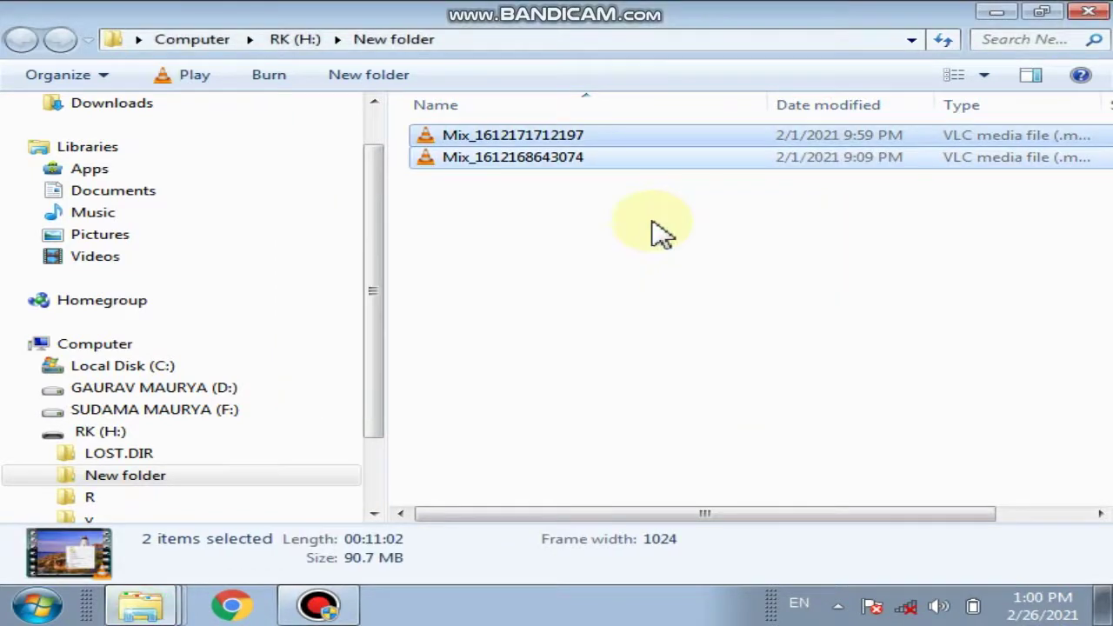
Close the open folder windows and refresh the desktop
{"action": "left_click", "coordinate": [1094, 12]}
{"action": "left_click", "coordinate": [1092, 13]}
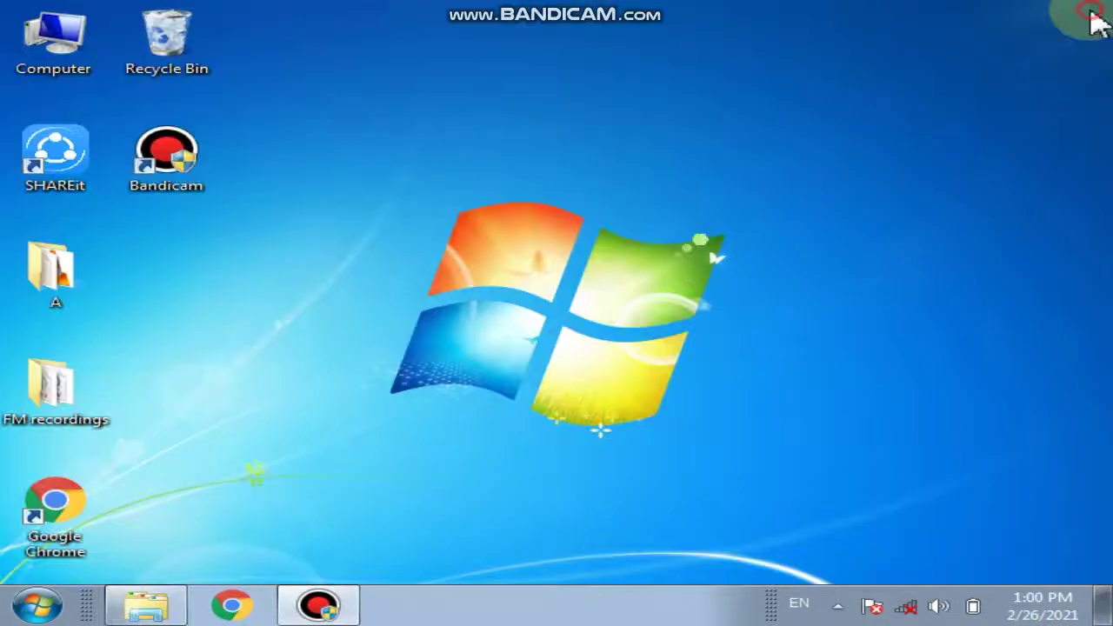
{"action": "right_click", "coordinate": [298, 226]}
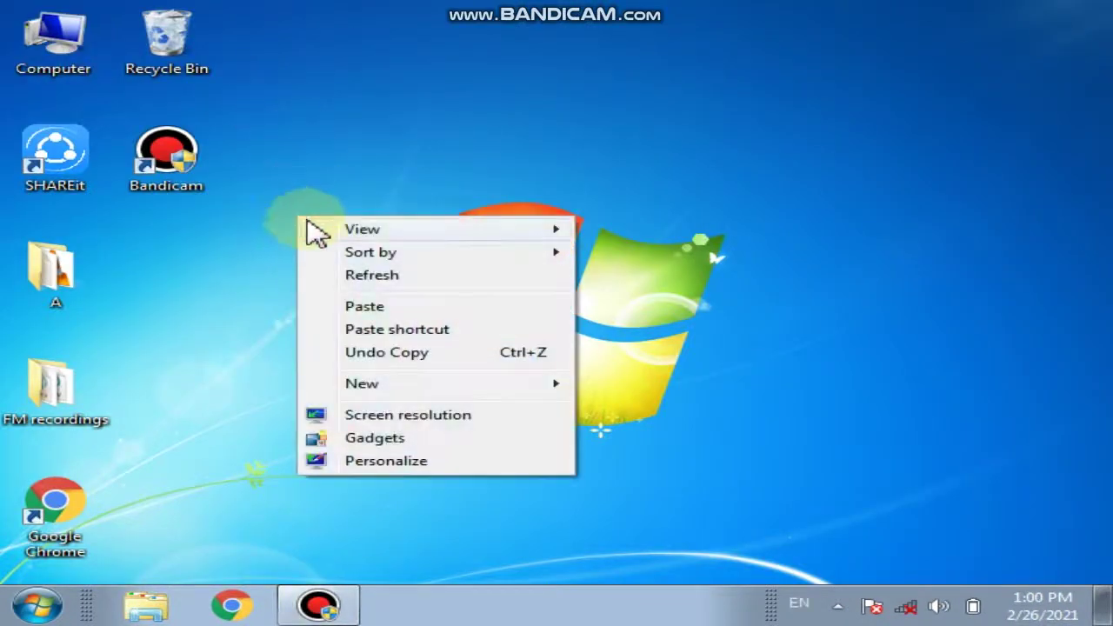
{"action": "left_click", "coordinate": [366, 275]}
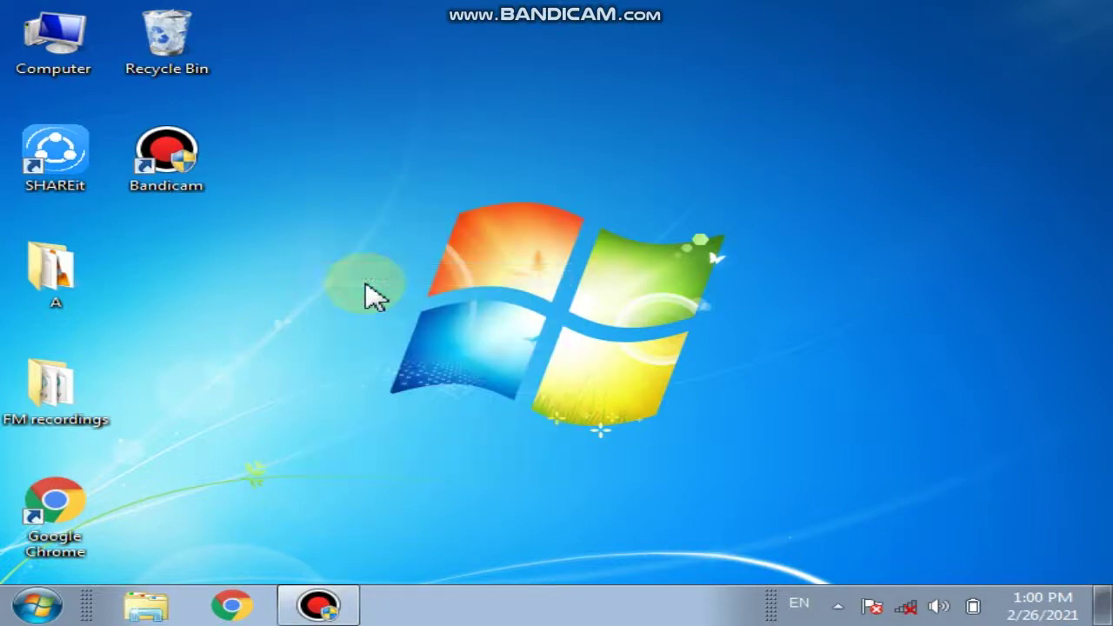
Copy the Aulad_{HD} video from the root of the RK (H:) drive
{"action": "left_click", "coordinate": [39, 42]}
{"action": "double_click", "coordinate": [39, 42]}
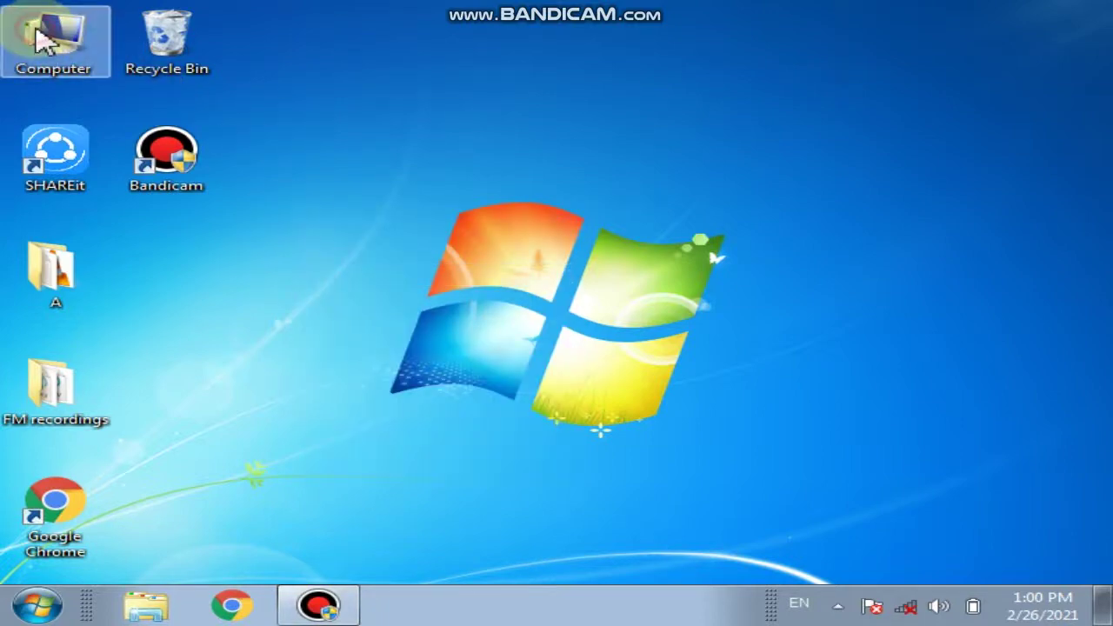
{"action": "left_click", "coordinate": [584, 402]}
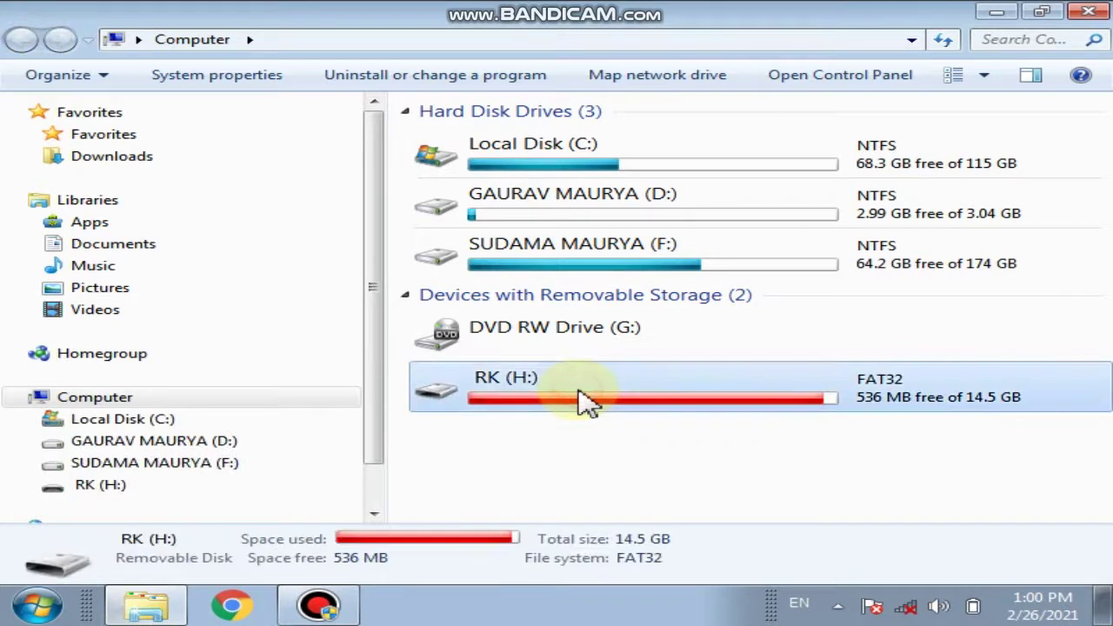
{"action": "double_click", "coordinate": [583, 402]}
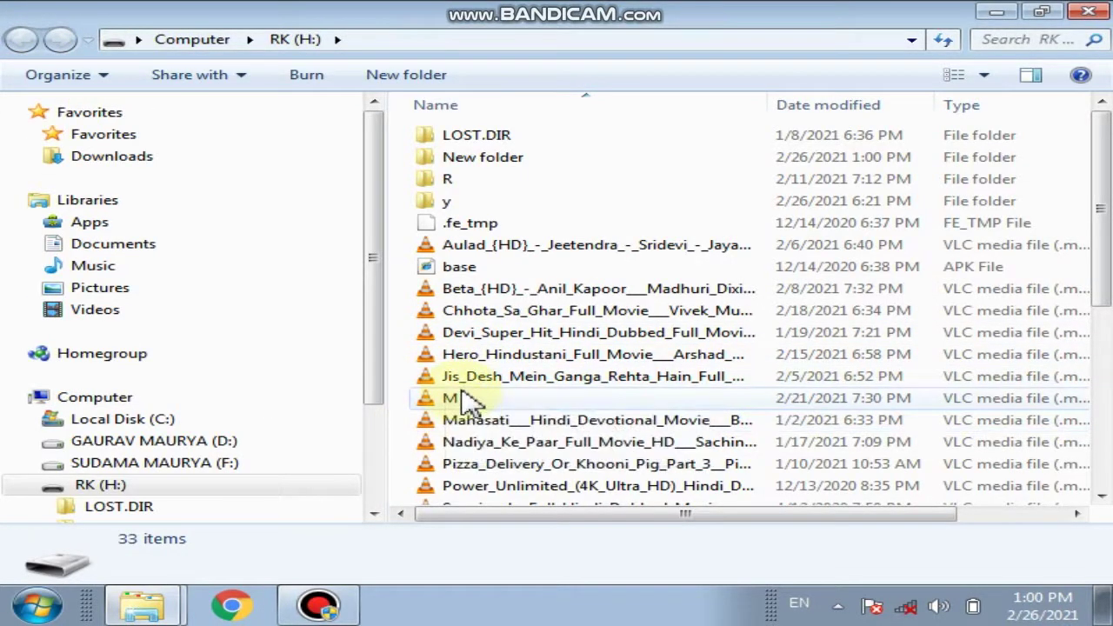
{"action": "left_click", "coordinate": [477, 247]}
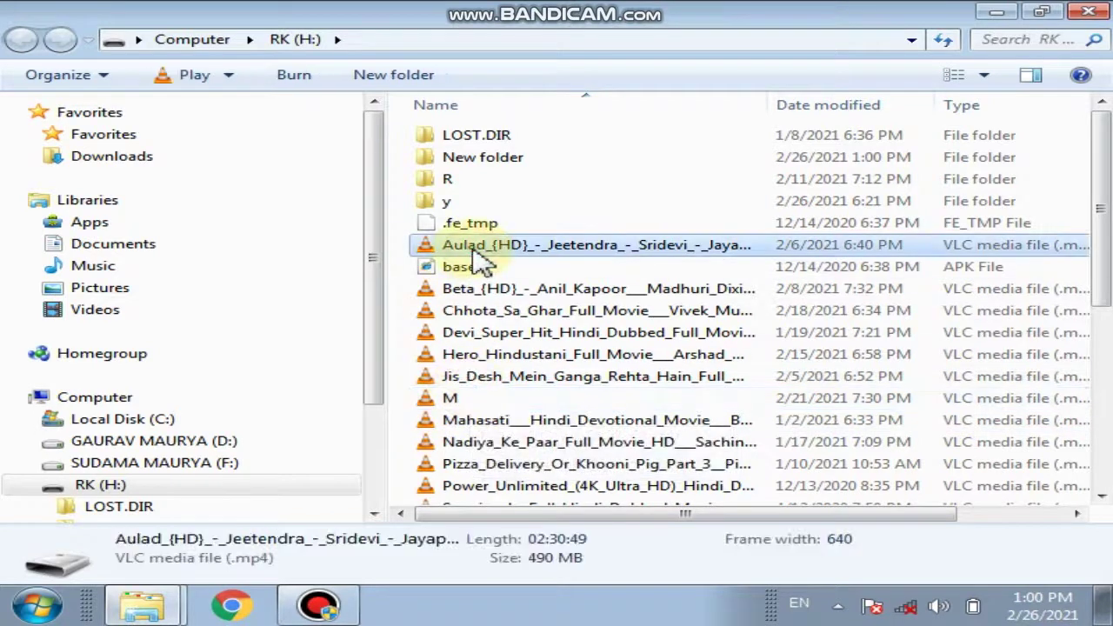
{"action": "right_click", "coordinate": [474, 248]}
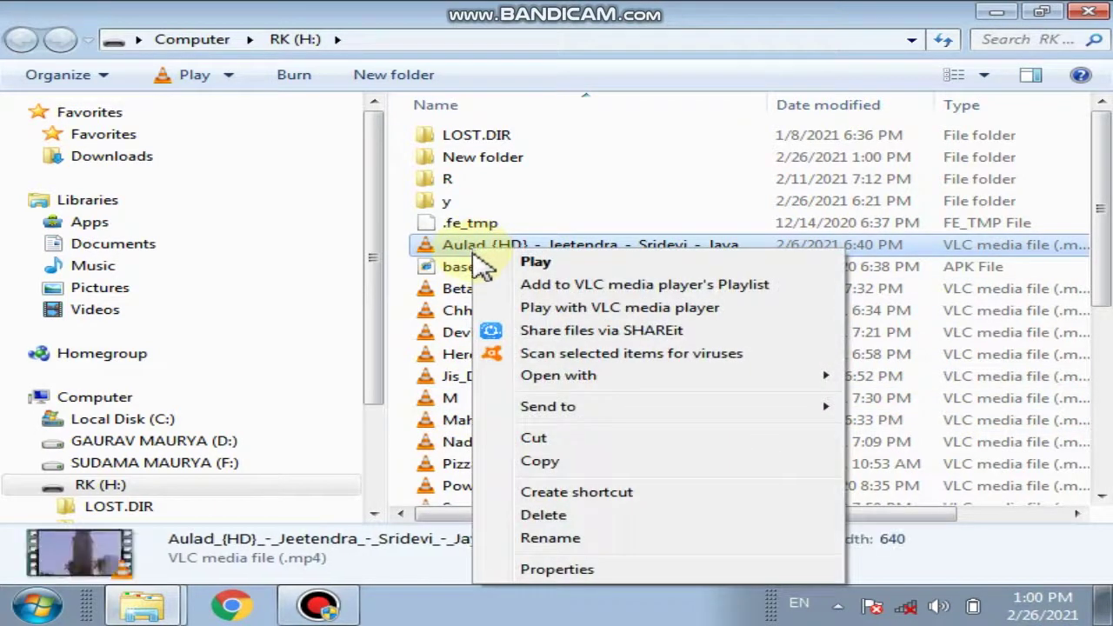
{"action": "left_click", "coordinate": [553, 462]}
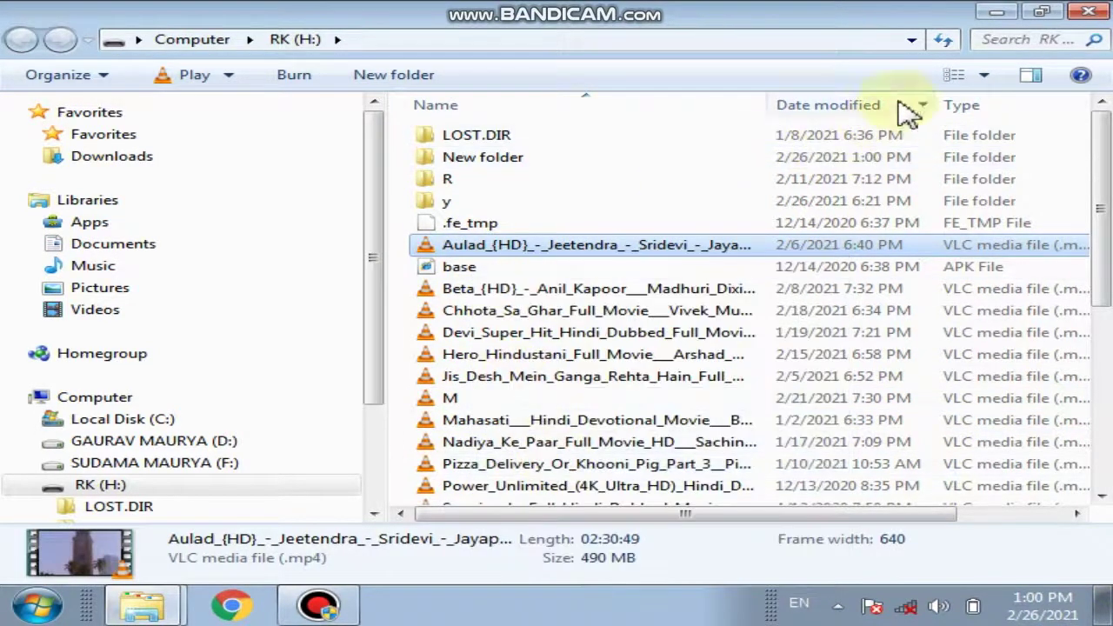
Paste the copied Aulad_{HD} video into the VIDEOS folder on the F: drive, and close the folder windows
{"action": "left_click", "coordinate": [1088, 10]}
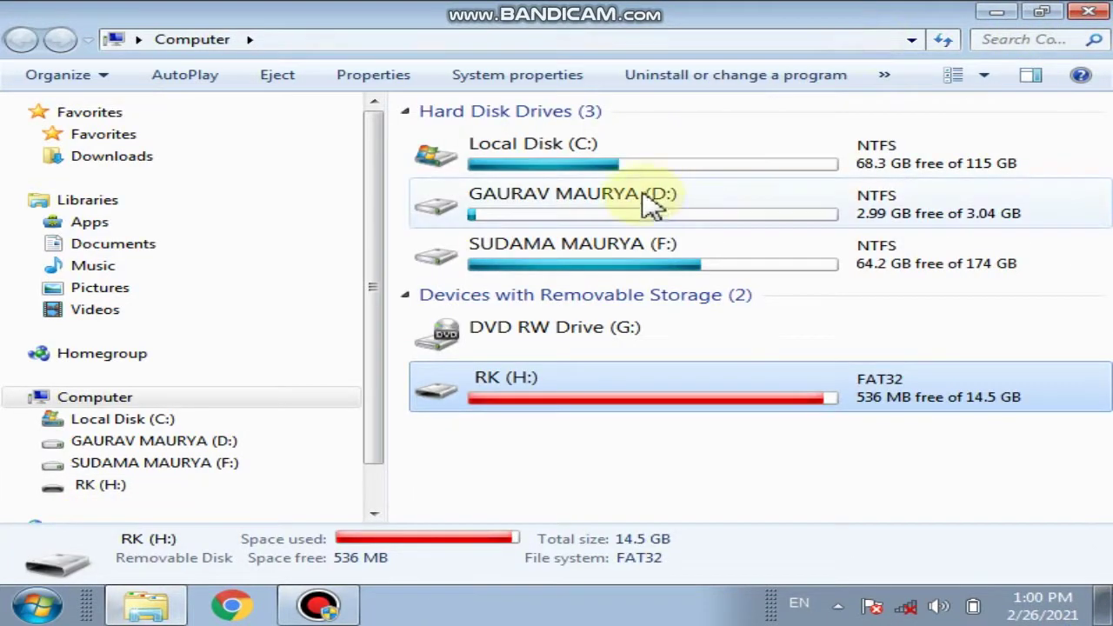
{"action": "left_click", "coordinate": [543, 261]}
{"action": "double_click", "coordinate": [543, 261]}
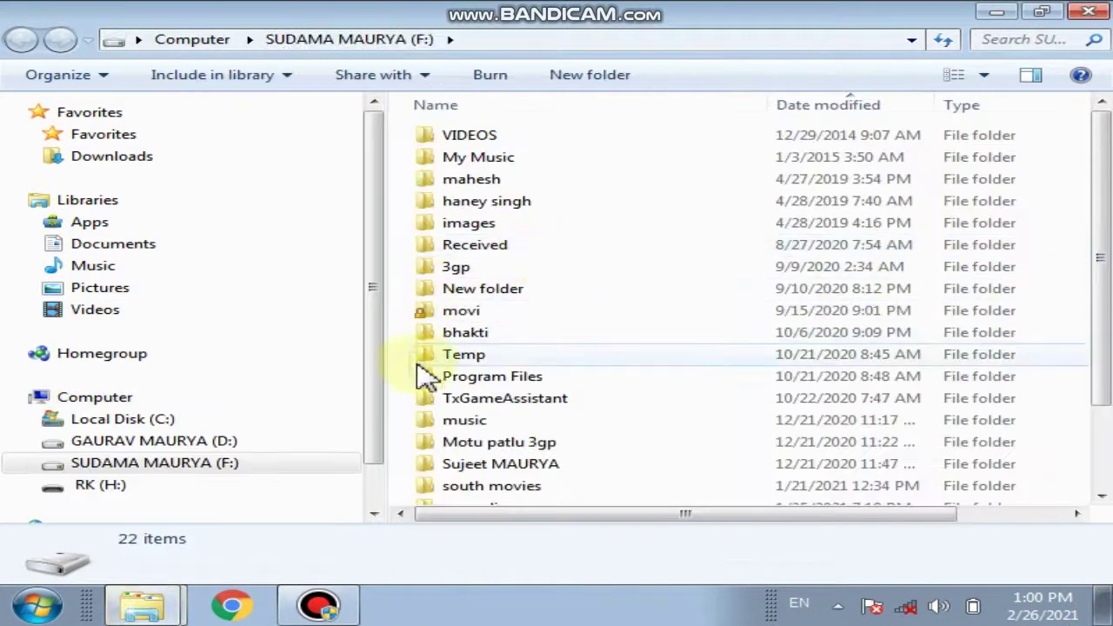
{"action": "left_click", "coordinate": [470, 140]}
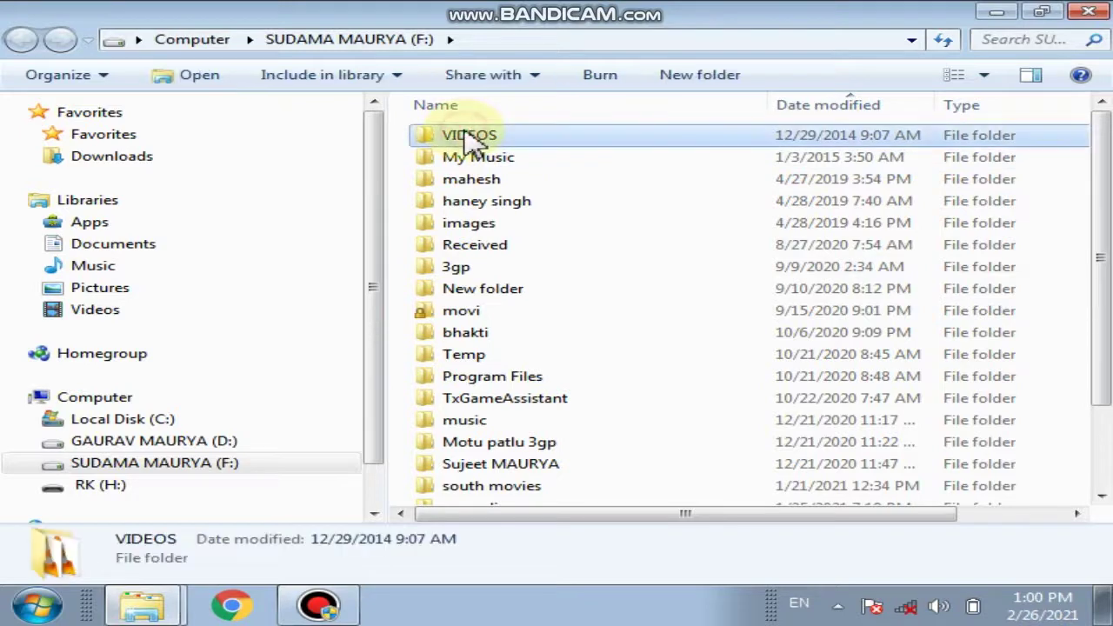
{"action": "right_click", "coordinate": [469, 141]}
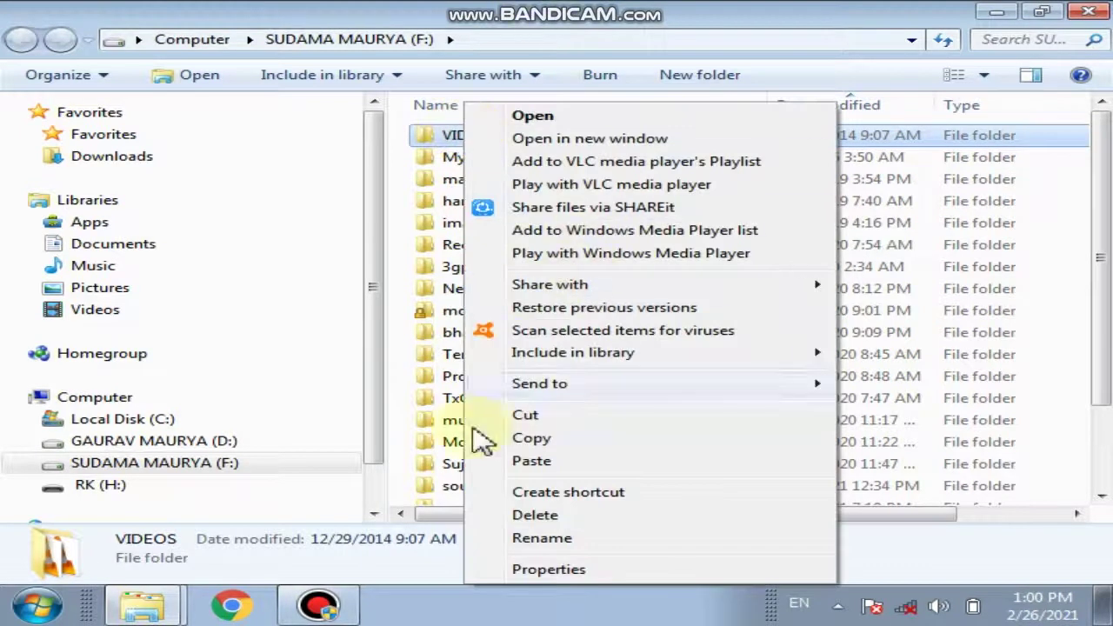
{"action": "left_click", "coordinate": [539, 492]}
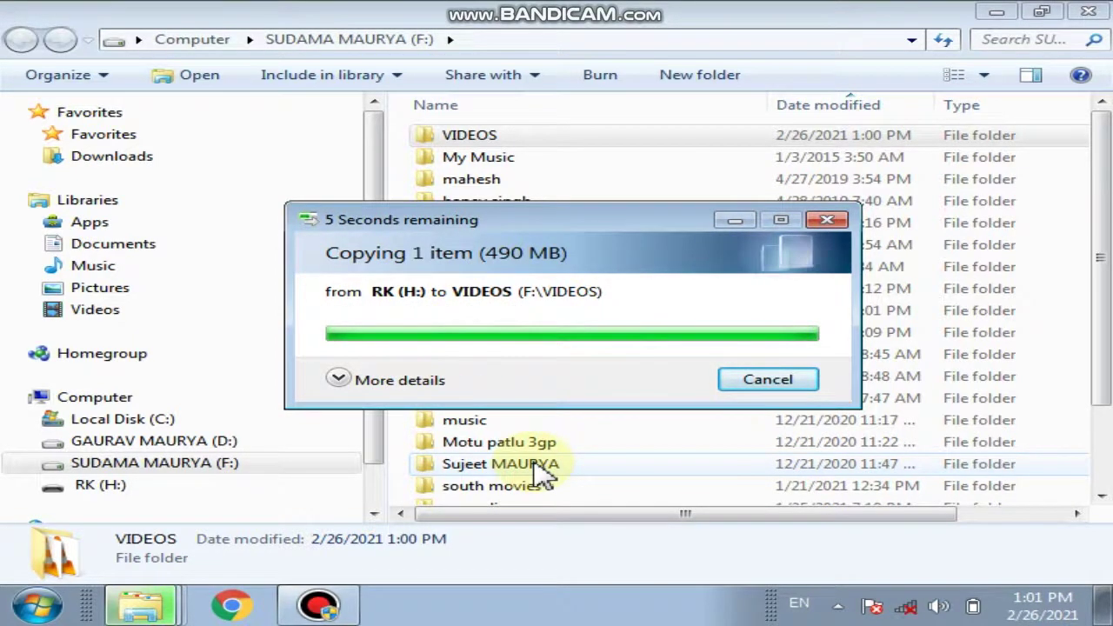
{"action": "key", "text": "BackSpace"}
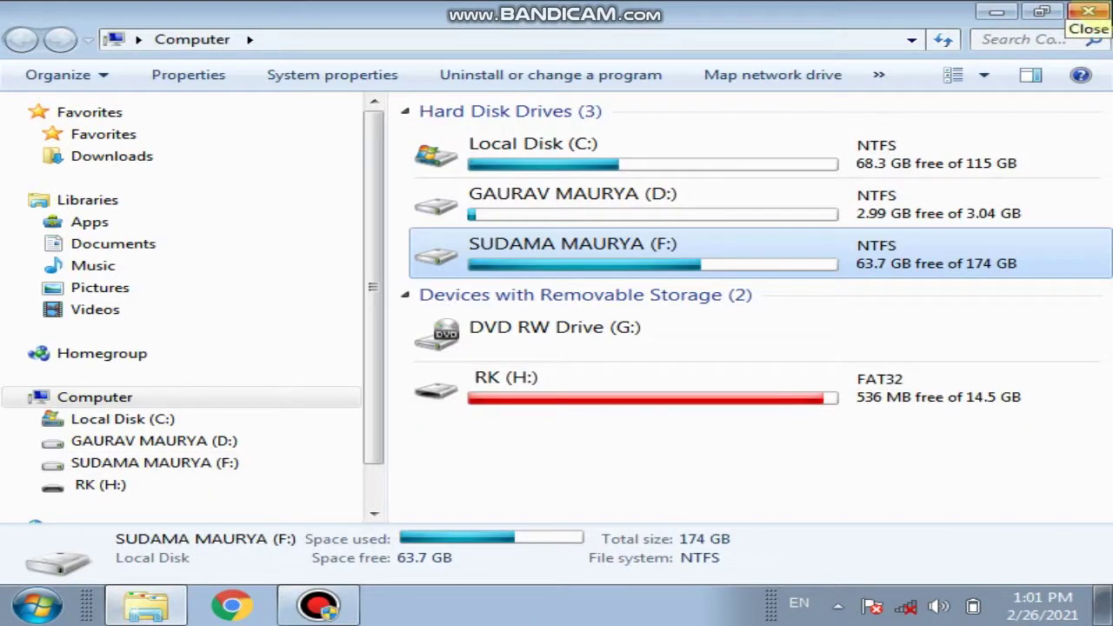
{"action": "left_click", "coordinate": [1088, 11]}
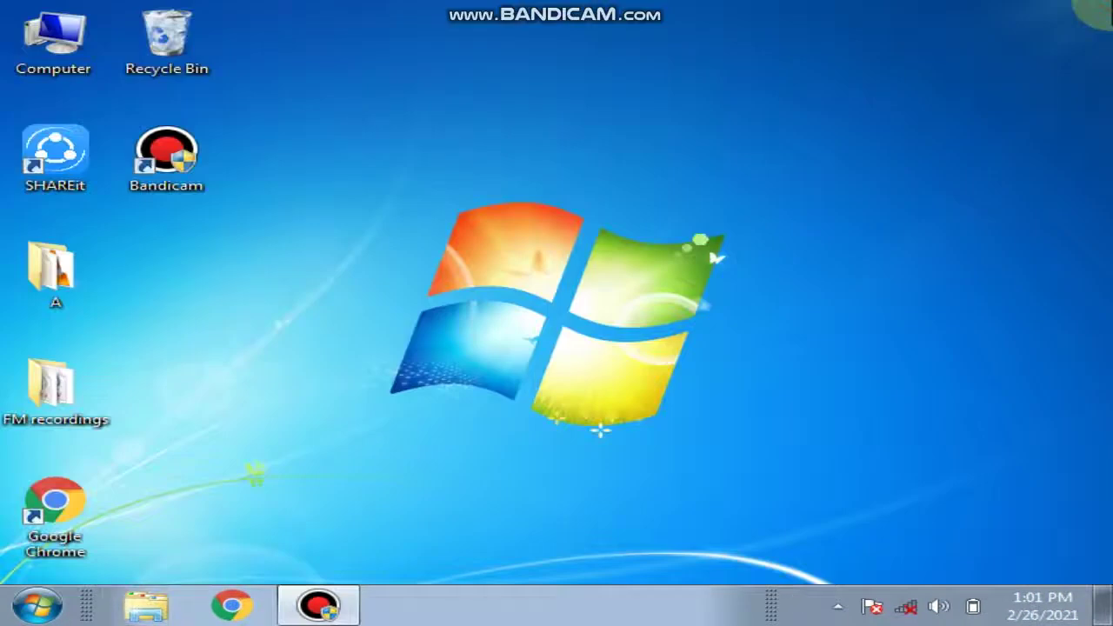
Refresh the desktop six times in a row
{"action": "right_click", "coordinate": [676, 108]}
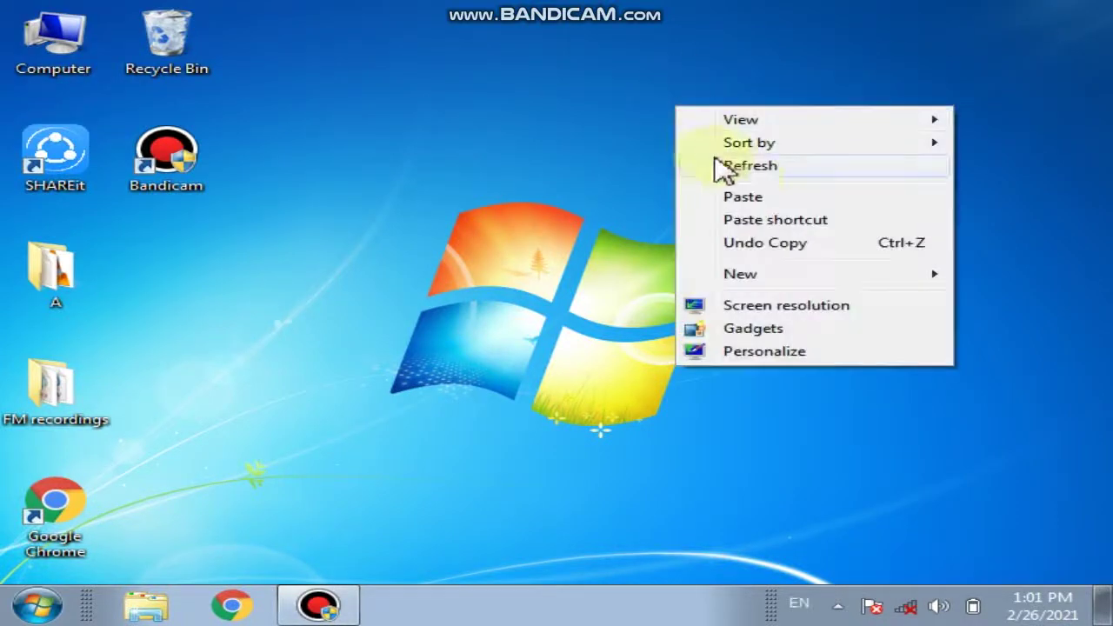
{"action": "left_click", "coordinate": [744, 174]}
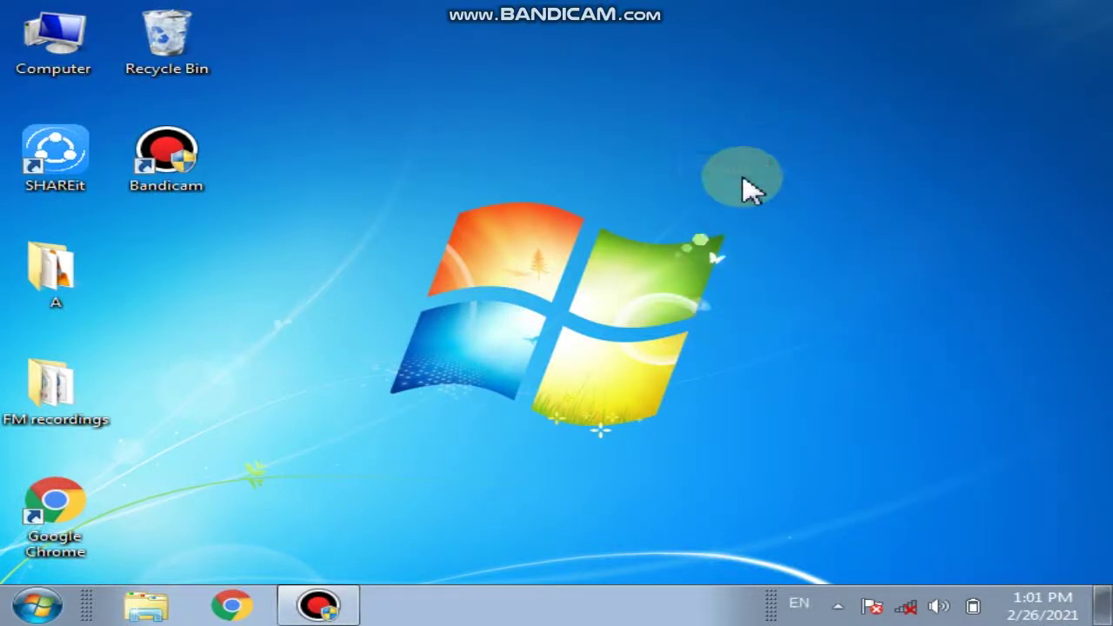
{"action": "right_click", "coordinate": [493, 133]}
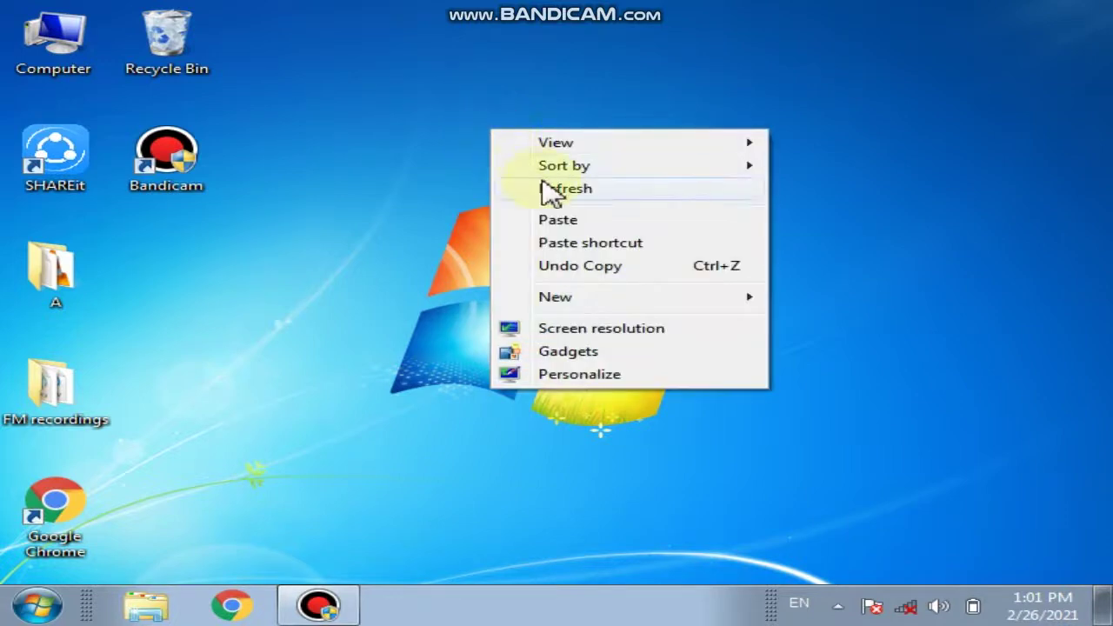
{"action": "left_click", "coordinate": [560, 198]}
{"action": "right_click", "coordinate": [353, 118]}
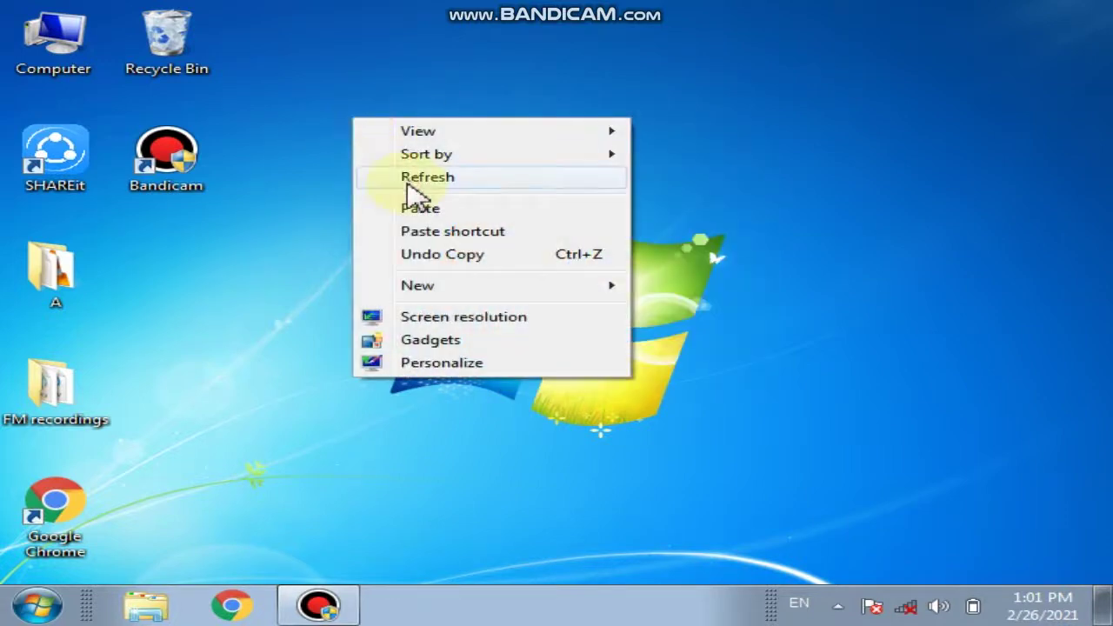
{"action": "left_click", "coordinate": [414, 194]}
{"action": "right_click", "coordinate": [408, 180]}
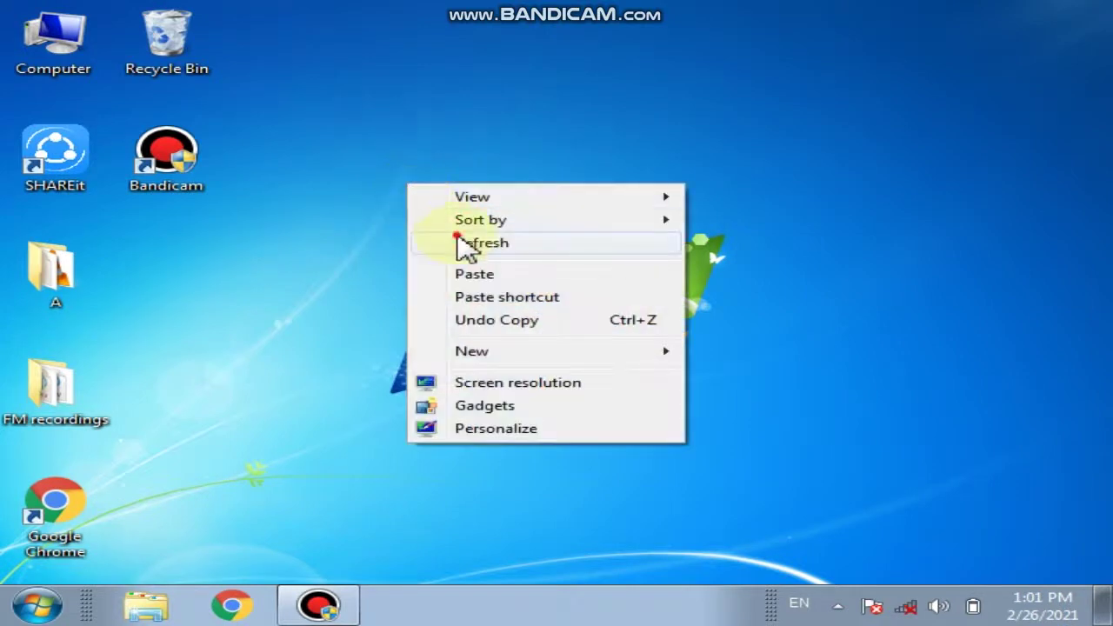
{"action": "left_click", "coordinate": [457, 240]}
{"action": "right_click", "coordinate": [493, 233]}
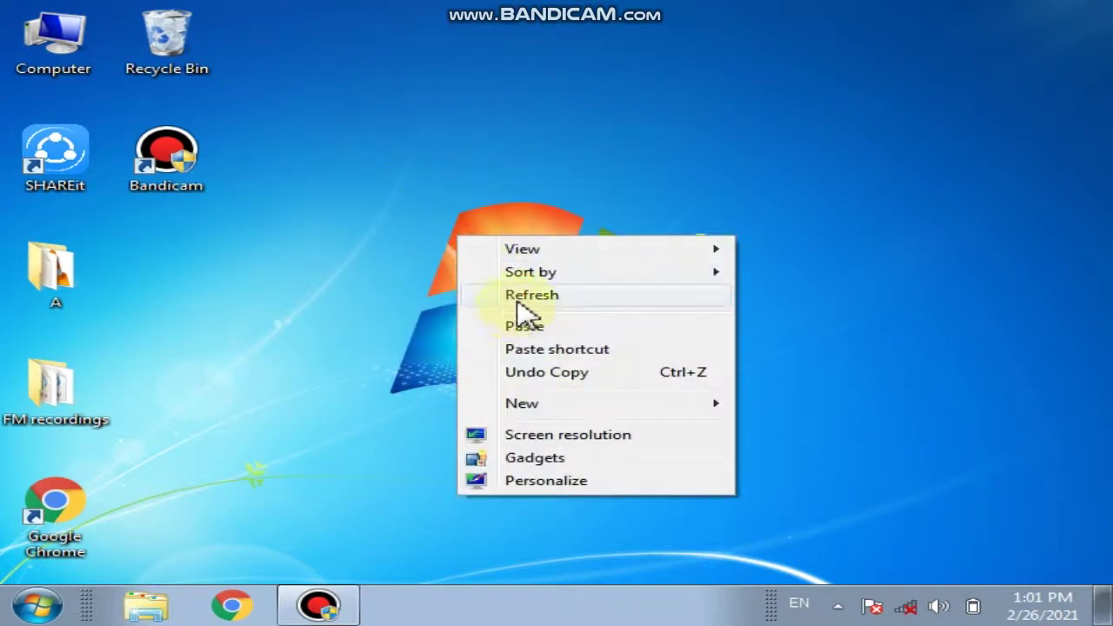
{"action": "left_click", "coordinate": [519, 300]}
{"action": "right_click", "coordinate": [192, 254]}
{"action": "left_click", "coordinate": [243, 315]}
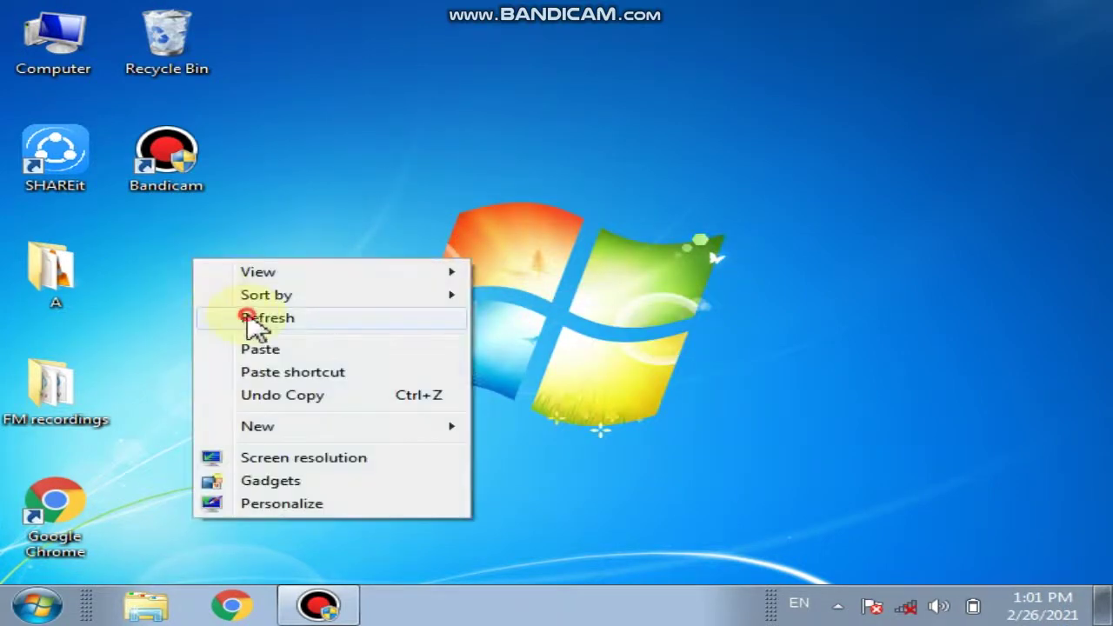
{"action": "right_click", "coordinate": [490, 78]}
{"action": "left_click", "coordinate": [592, 122]}
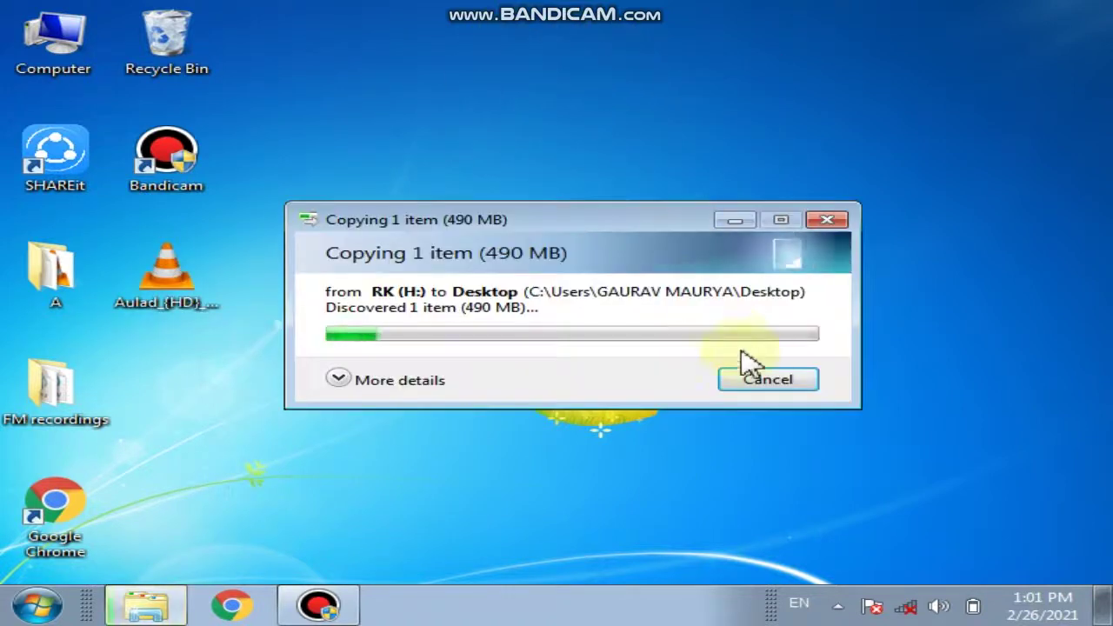
{"action": "left_click", "coordinate": [759, 392]}
{"action": "mouse_move", "coordinate": [709, 33]}
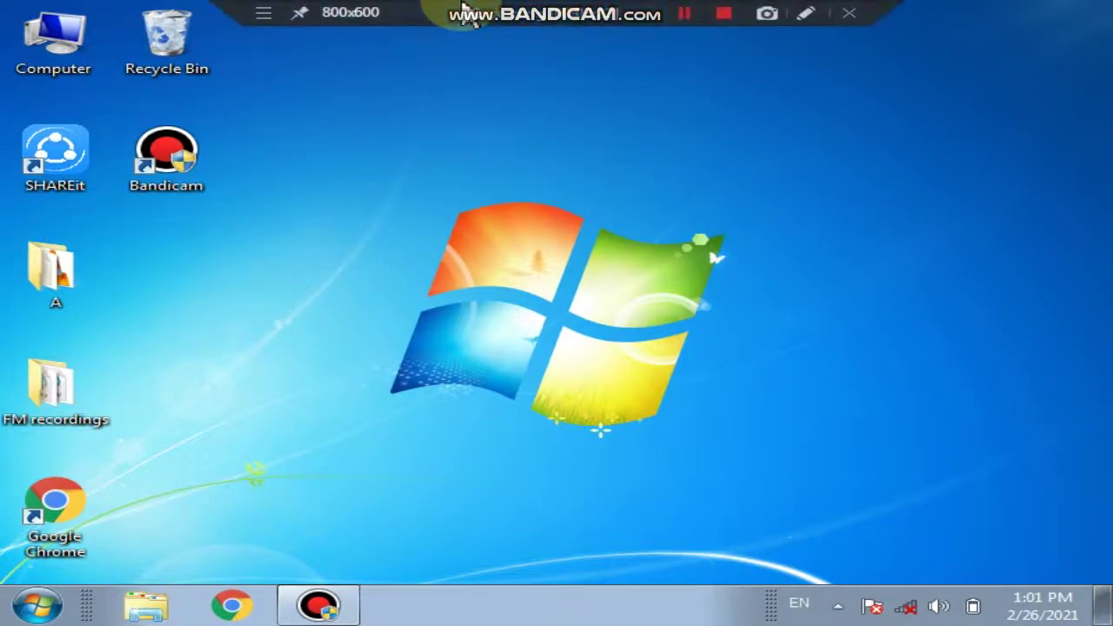